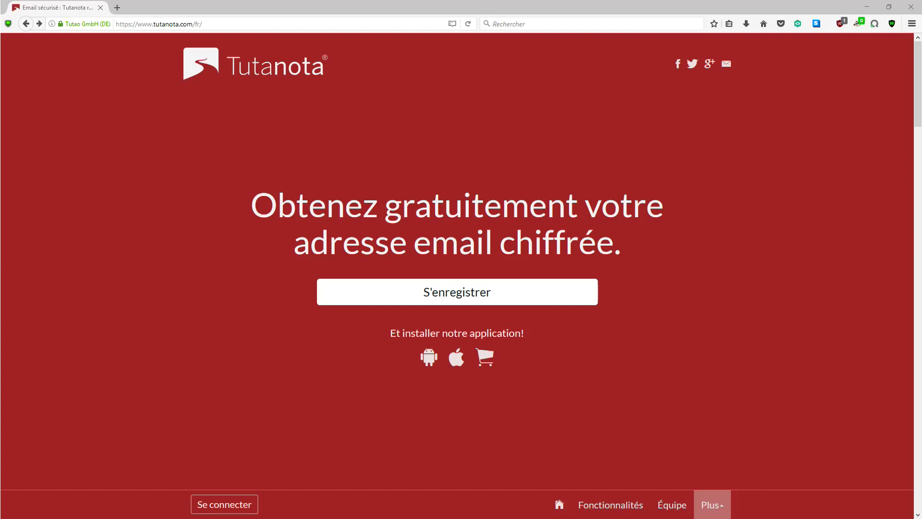
scroll(510, 320, "down", 6)
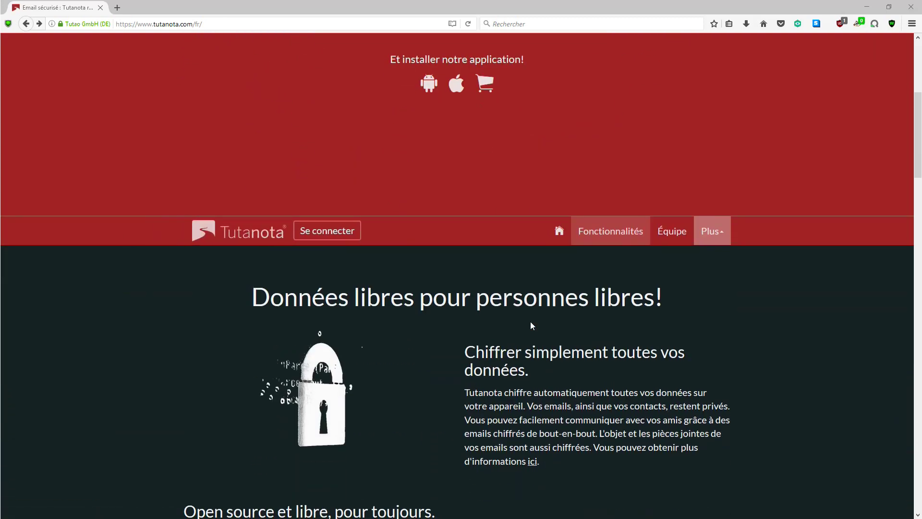
scroll(530, 322, "down", 9)
scroll(531, 322, "down", 4)
scroll(530, 322, "down", 10)
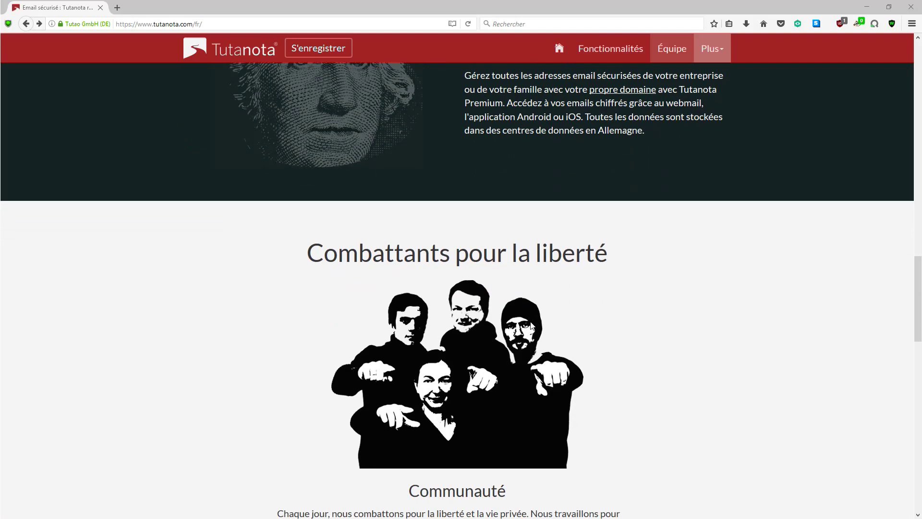
scroll(533, 325, "down", 8)
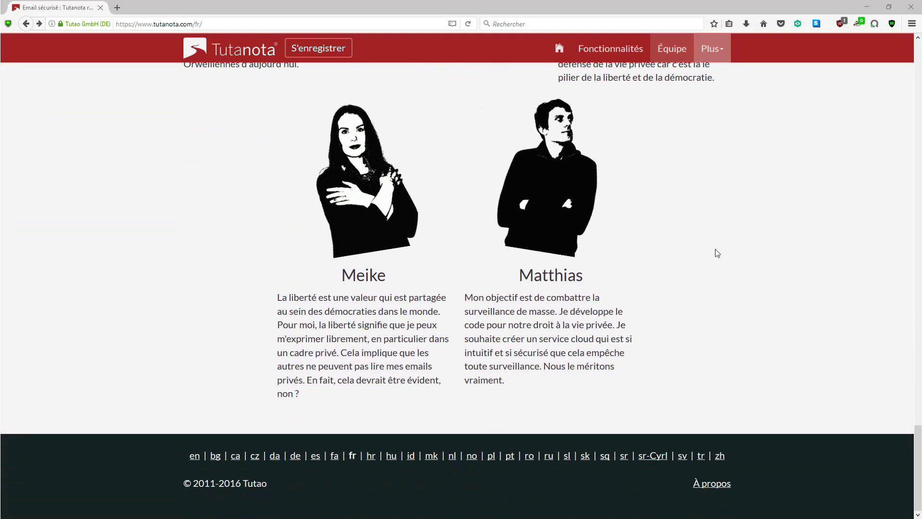
scroll(716, 250, "up", 10)
scroll(769, 231, "up", 15)
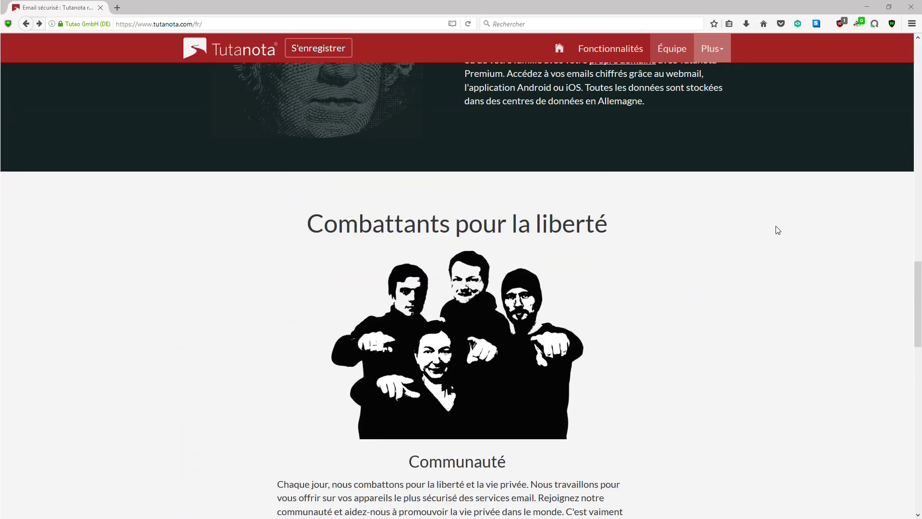
scroll(790, 222, "up", 8)
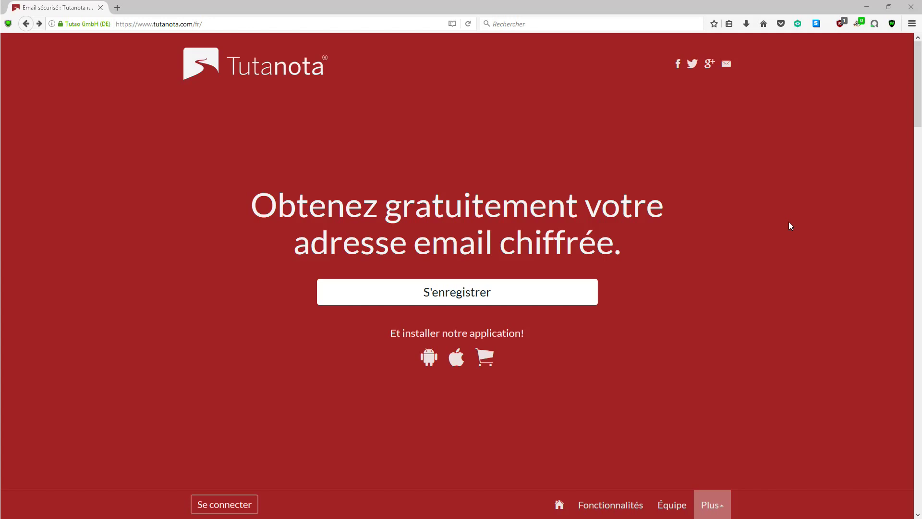
left_click(468, 301)
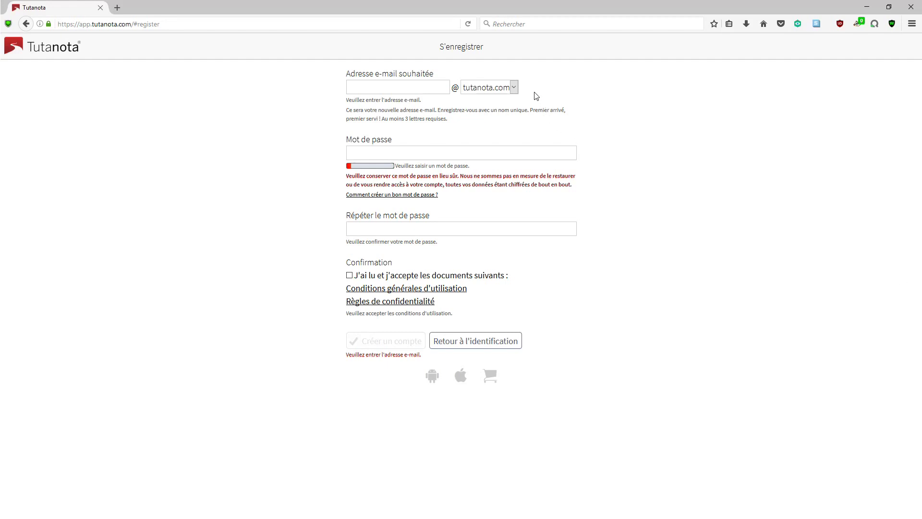
left_click(515, 92)
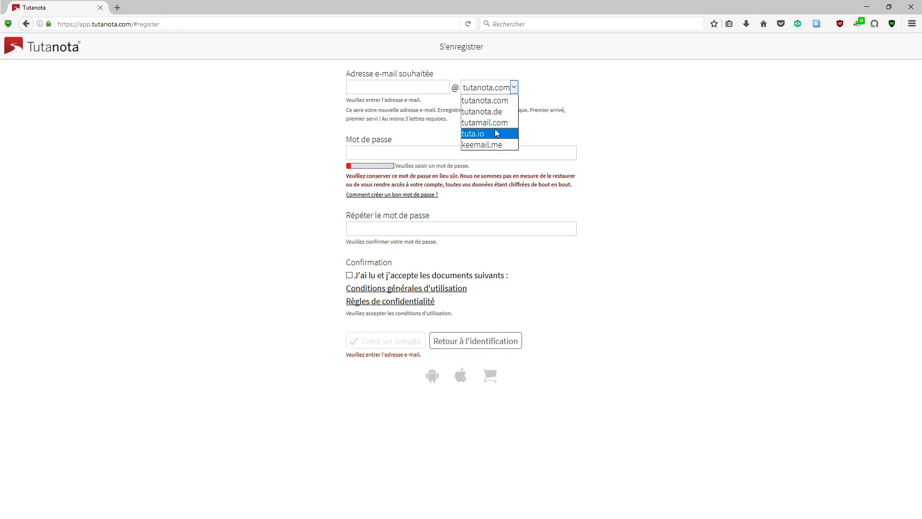
left_click(563, 88)
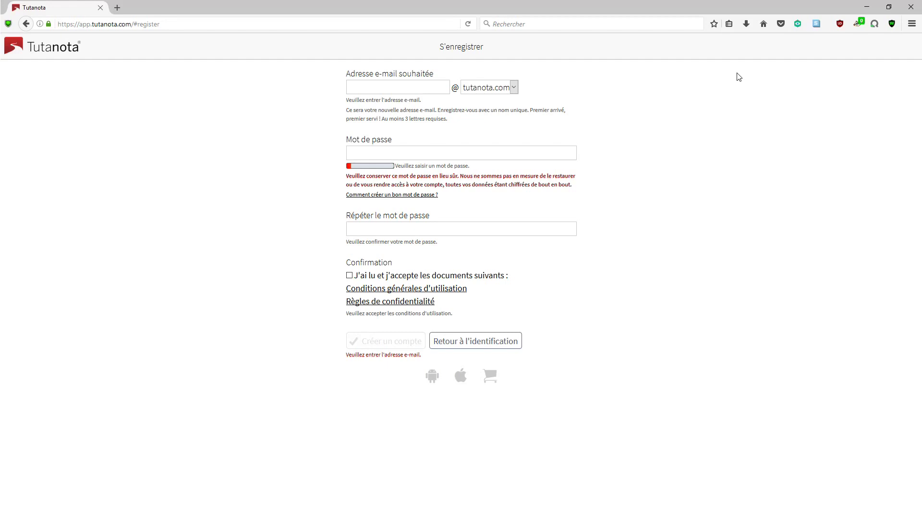
key("alt+Left")
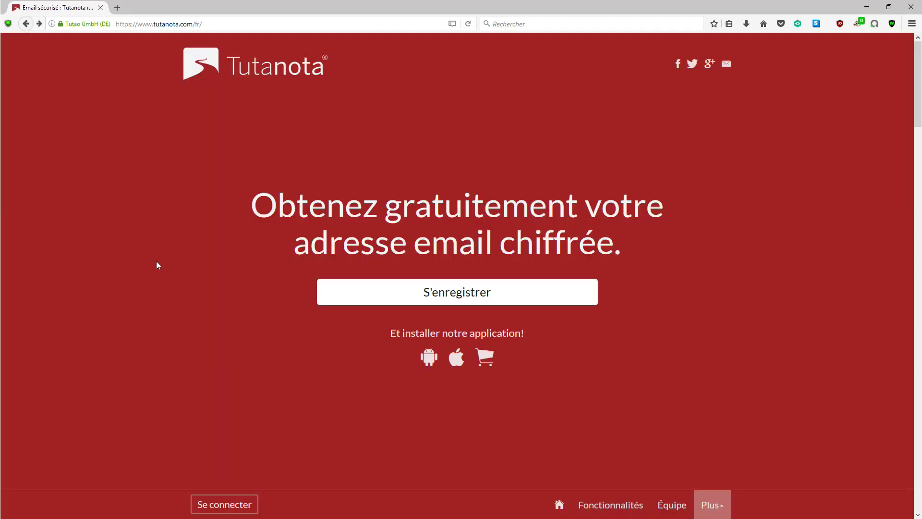
Step: Open the login page and enter the account's e-mail address and password
left_click(240, 503)
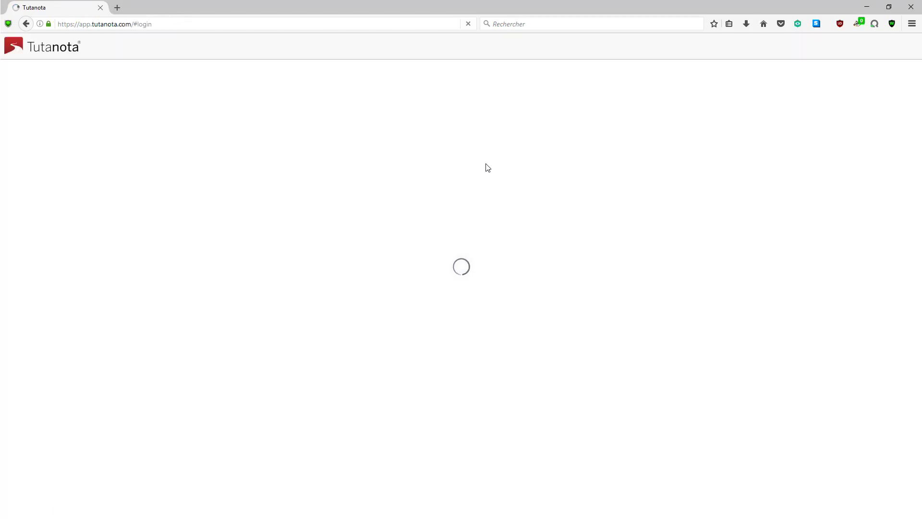
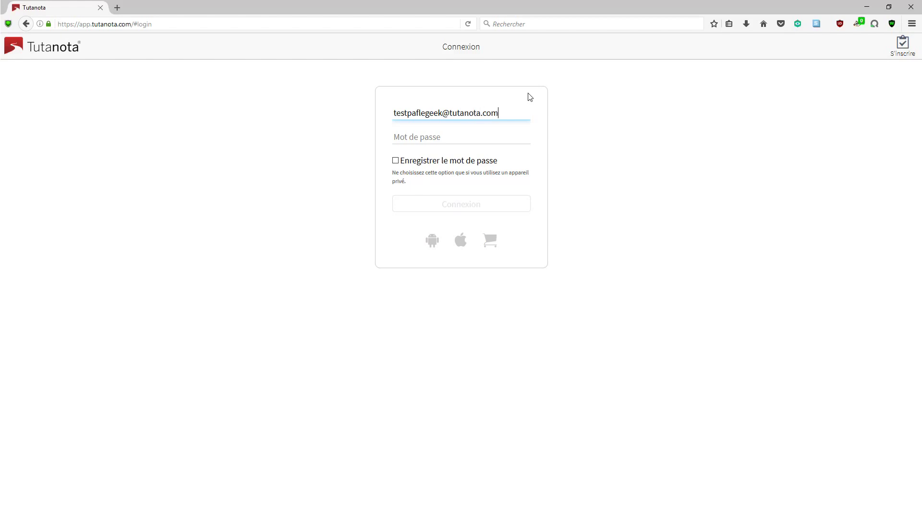
key("Tab")
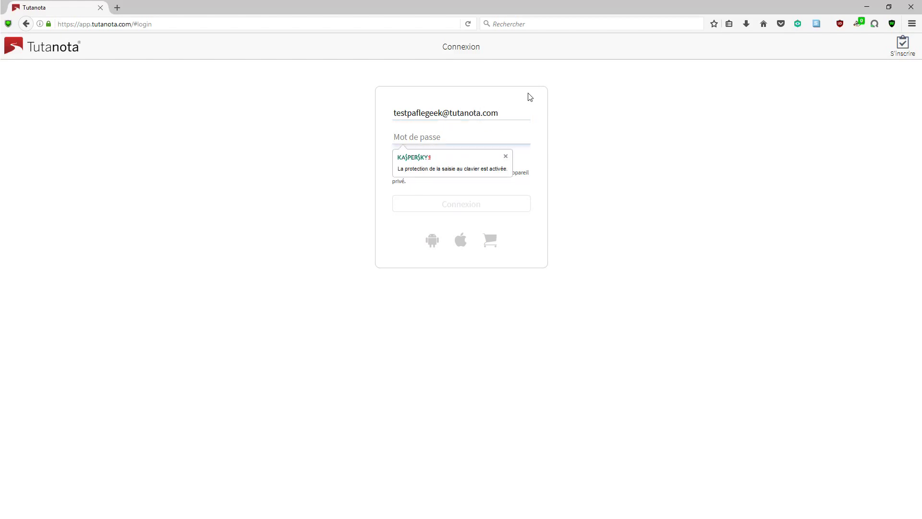
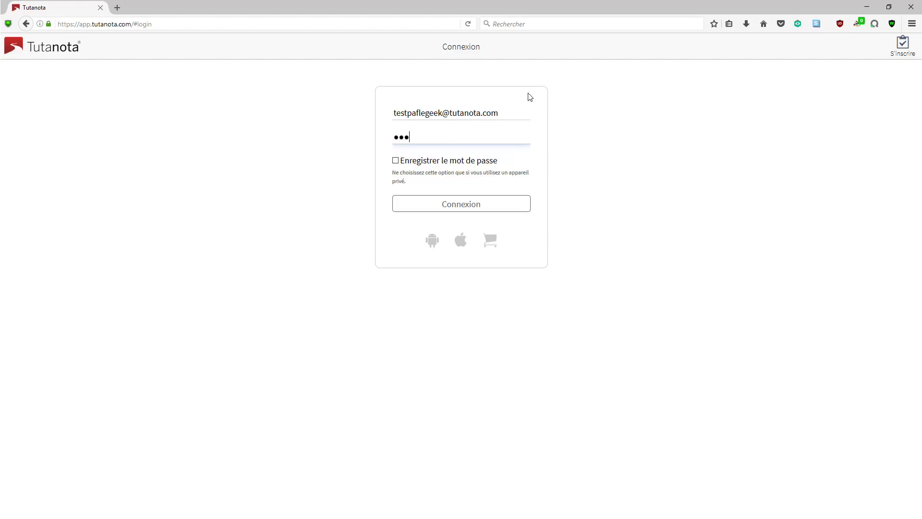
Step: Sign in and open the support team's welcome message about keeping your data private
left_click(473, 212)
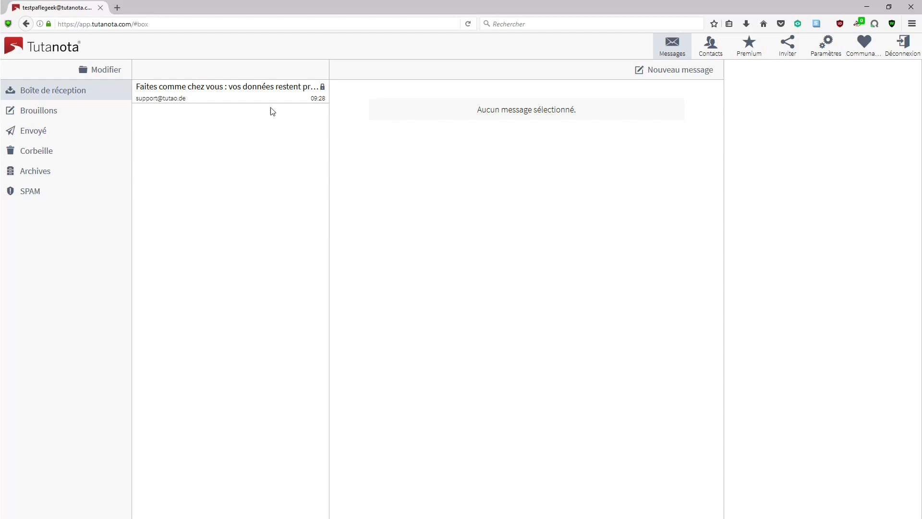
left_click(238, 90)
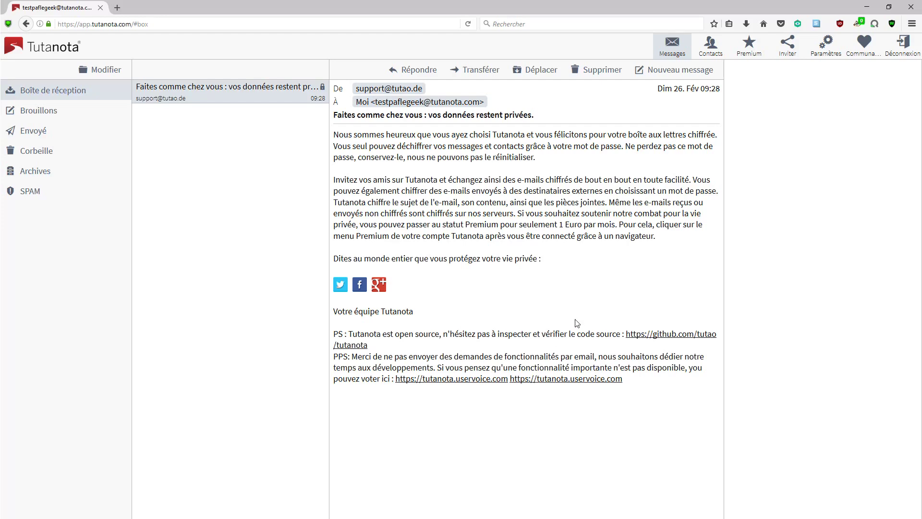
Step: Open the account settings and view the Premium upgrade offer at 12,00 € per year
left_click(826, 48)
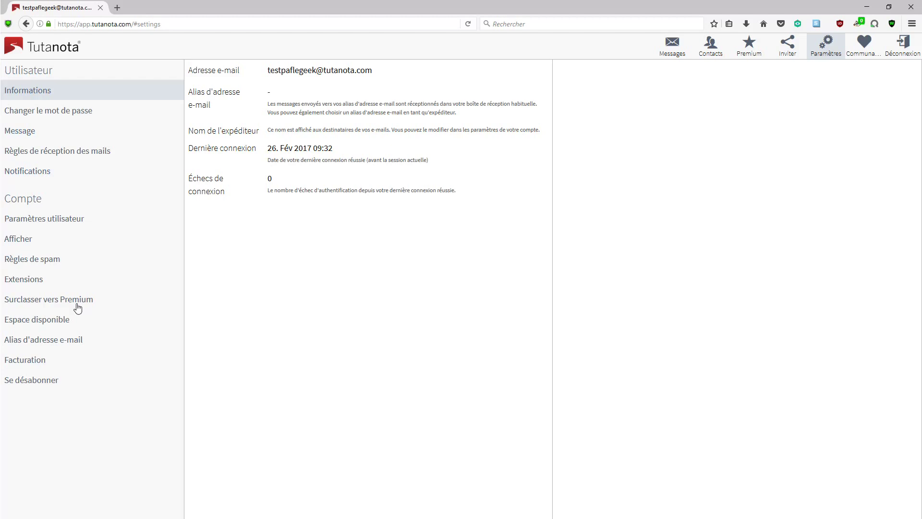
left_click(78, 303)
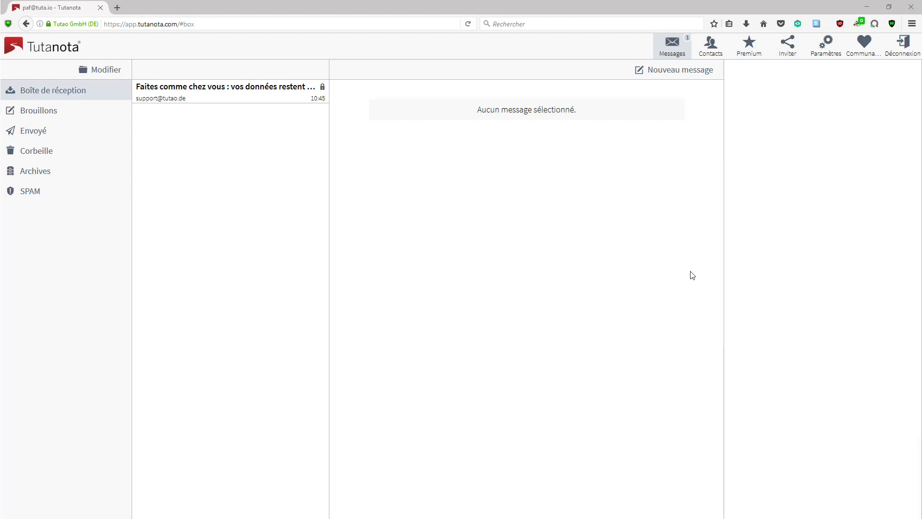
Step: Start a new message to the external recipient's address with subject 'test'
left_click(678, 77)
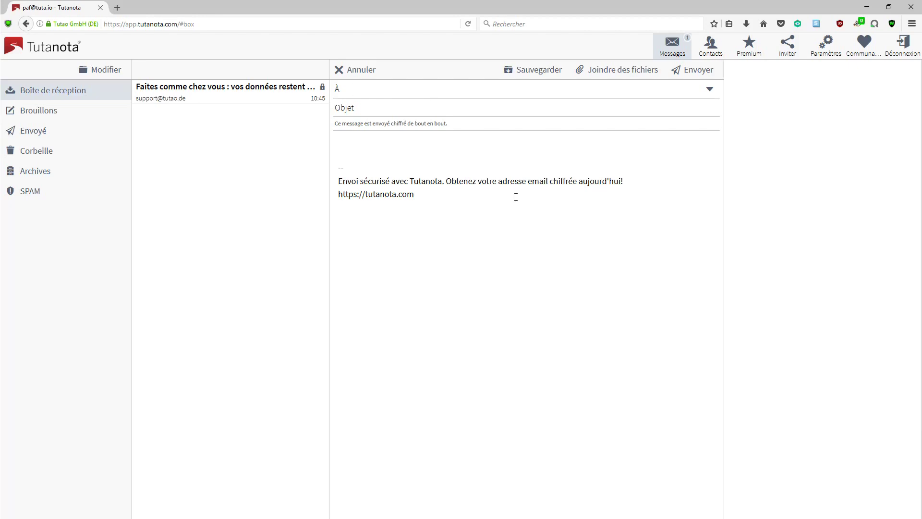
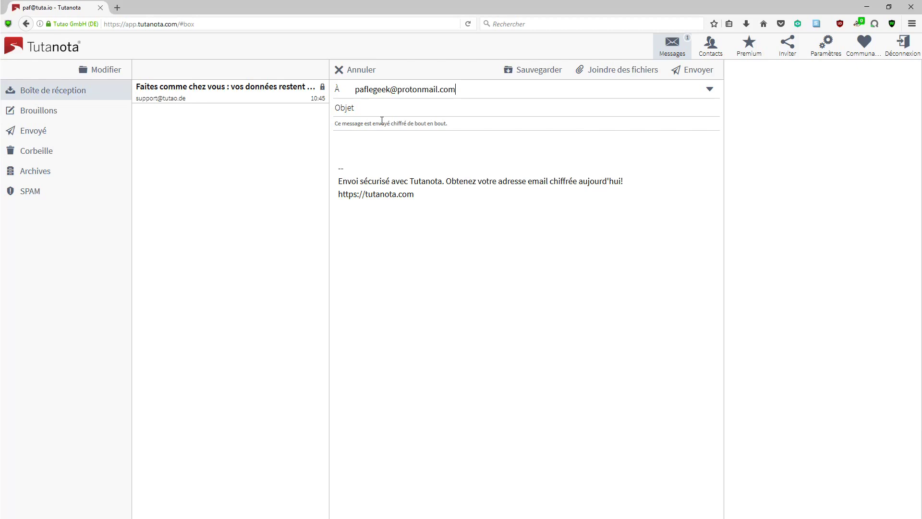
left_click(380, 112)
type("test")
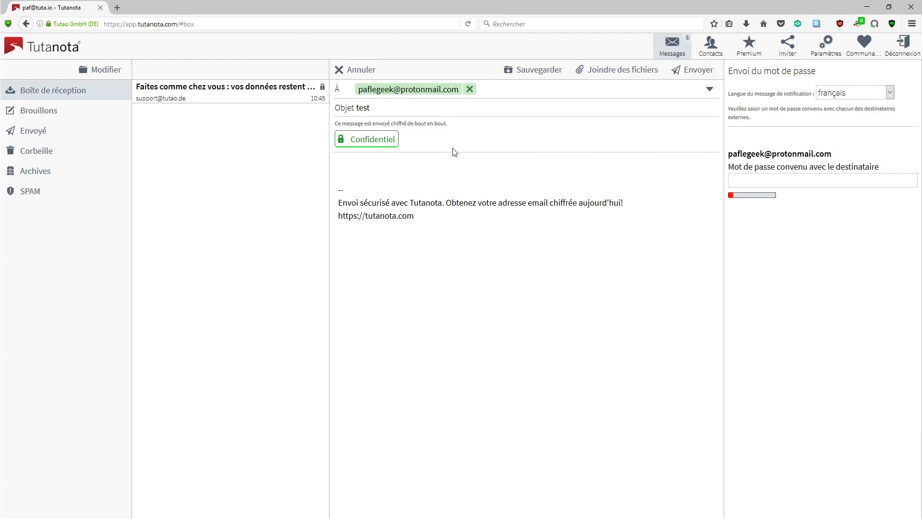
Step: Switch Confidentiel off and back on, then go to the agreed-password field
left_click(386, 144)
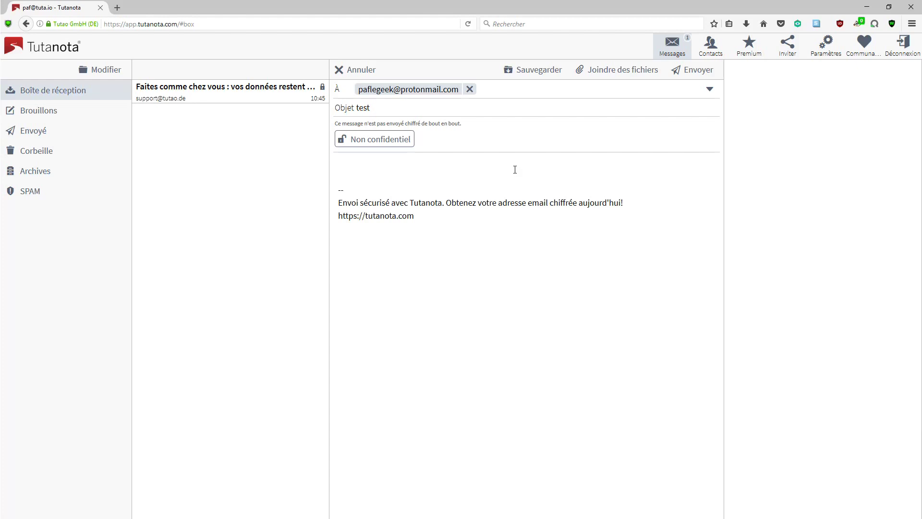
left_click(413, 140)
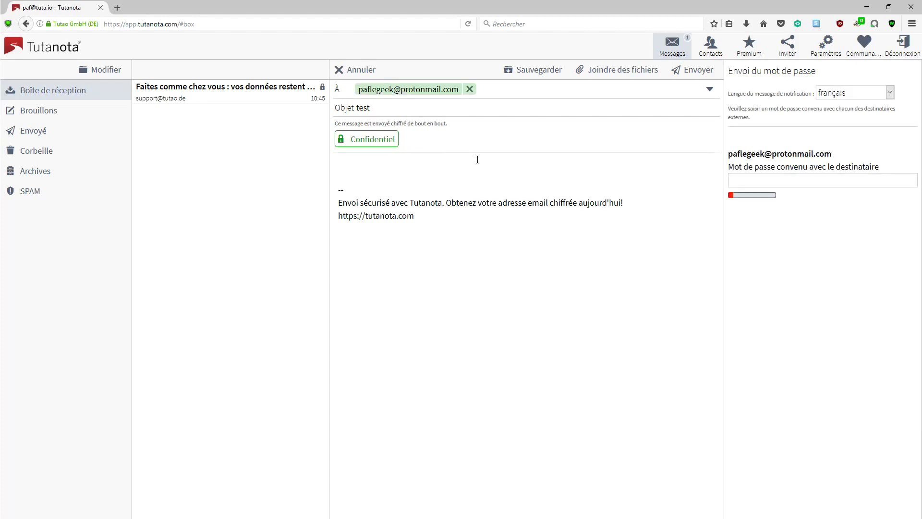
left_click(767, 180)
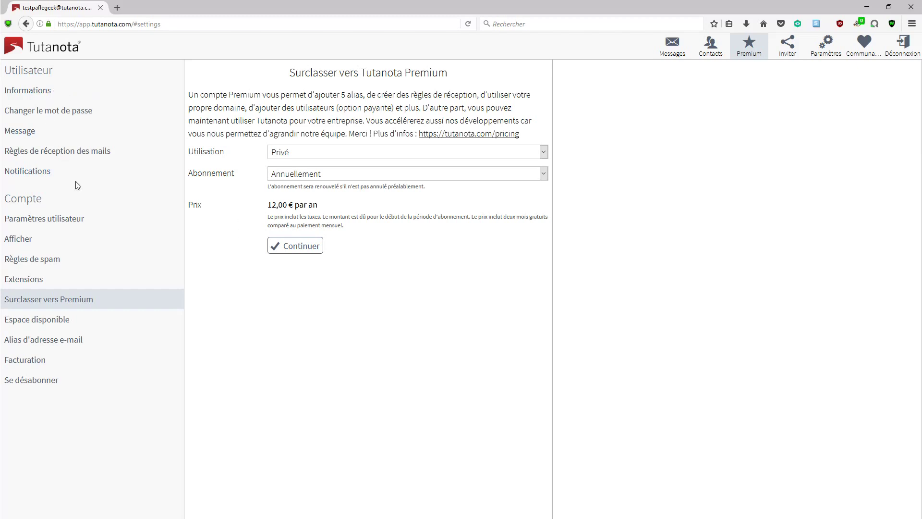
Step: Open the Règles de spam settings, then the 'Supprimer le compte' deletion page
left_click(53, 263)
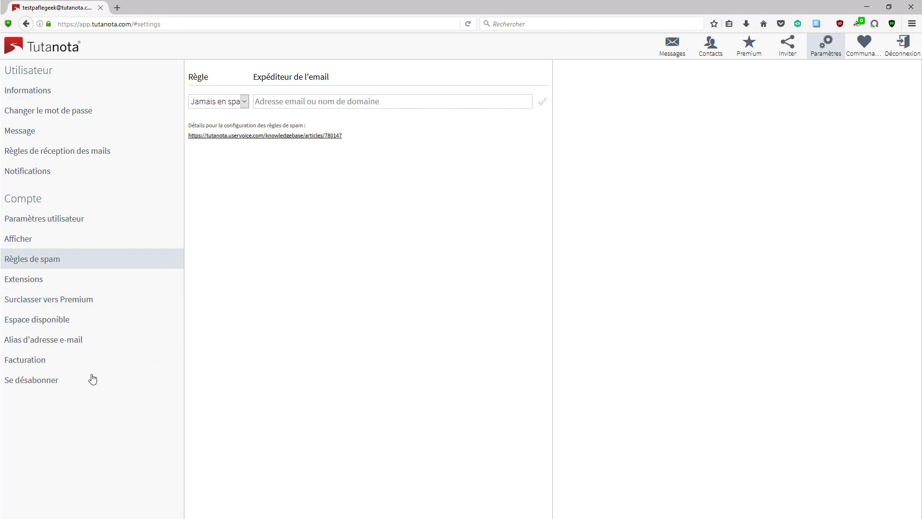
left_click(50, 381)
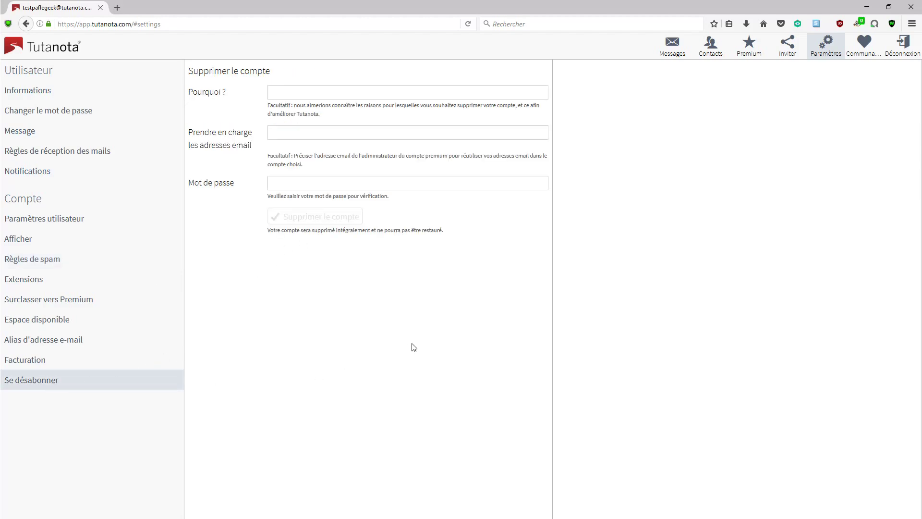